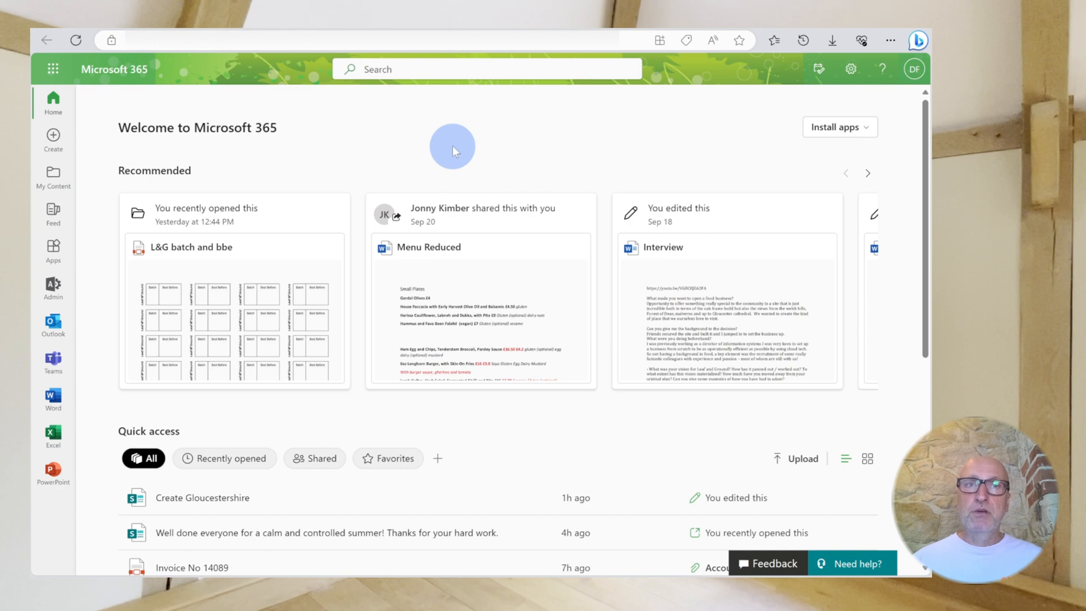
Open SharePoint from the Microsoft 365 apps and go to the Leaf&Ground site
{"action": "left_click", "coordinate": [53, 69]}
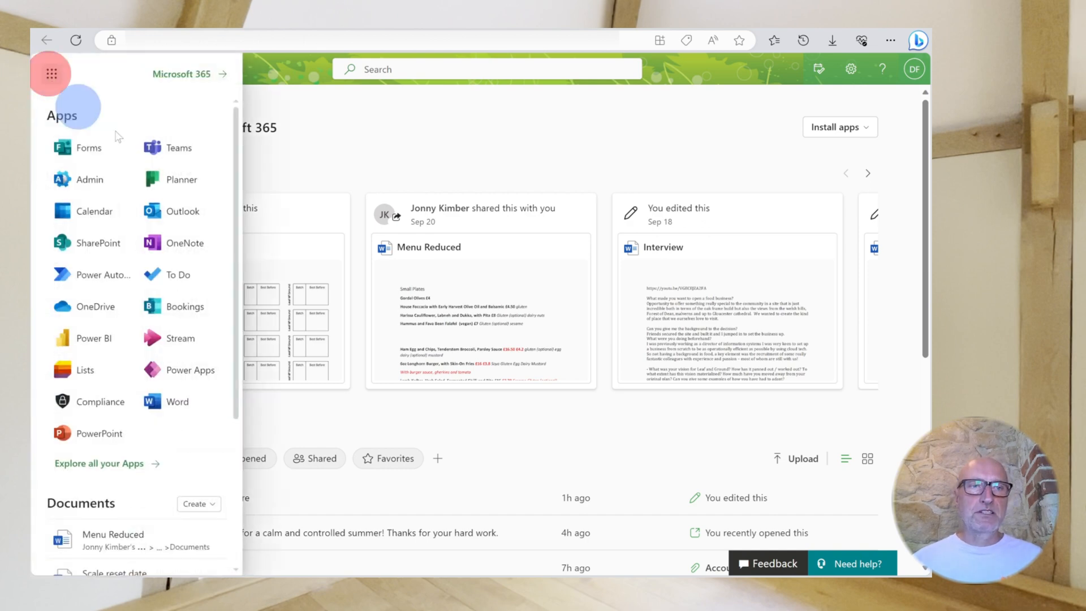
{"action": "left_click", "coordinate": [91, 245]}
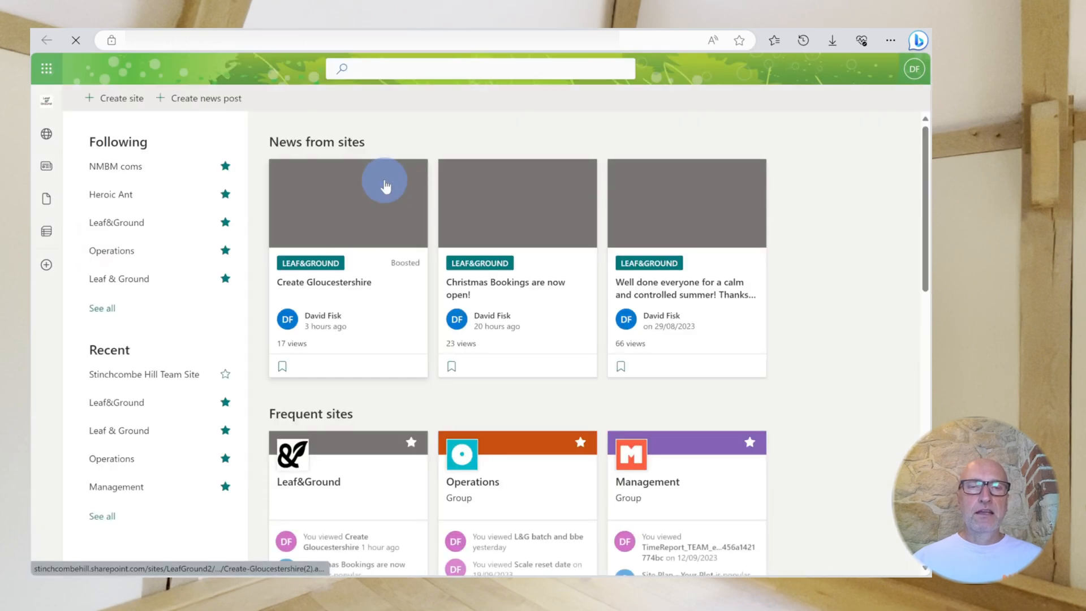
{"action": "left_click", "coordinate": [331, 484]}
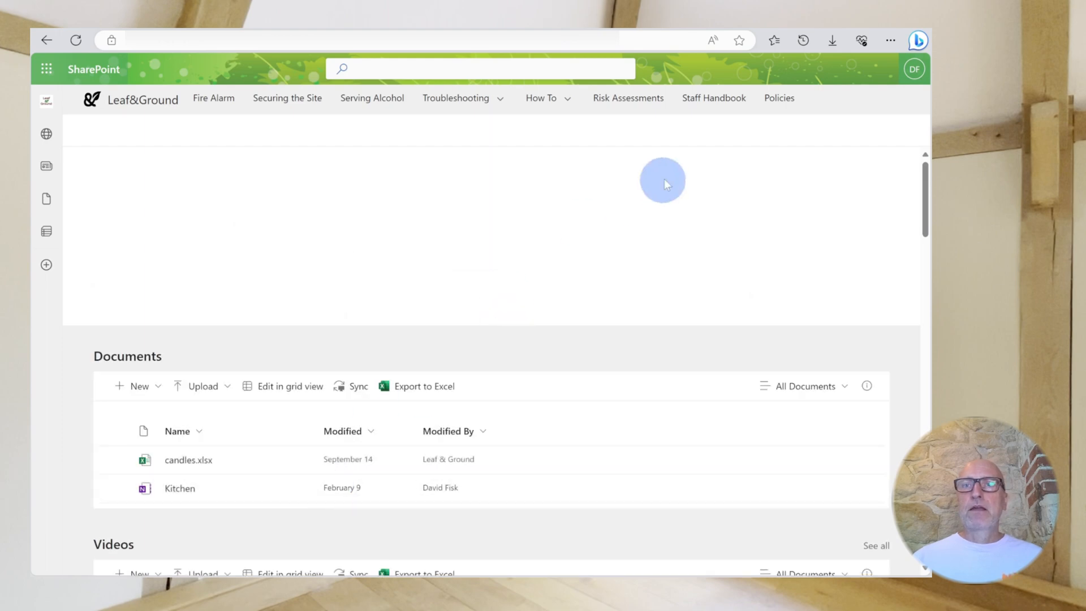
Open the site's Viva Connections dashboard and put it into edit mode
{"action": "left_click", "coordinate": [851, 69]}
{"action": "left_click", "coordinate": [782, 322]}
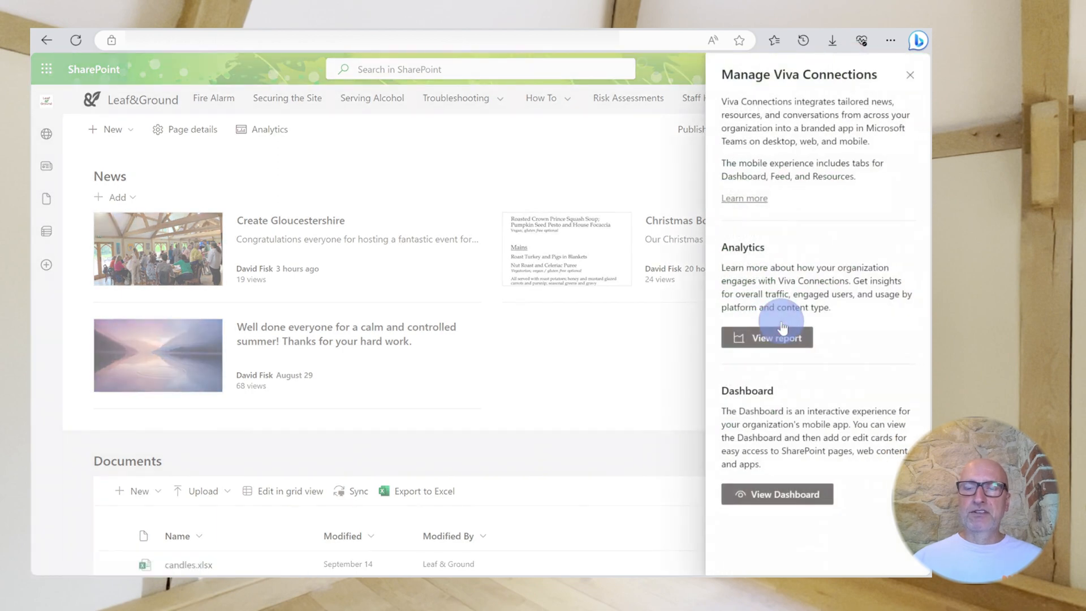
{"action": "left_click", "coordinate": [773, 495]}
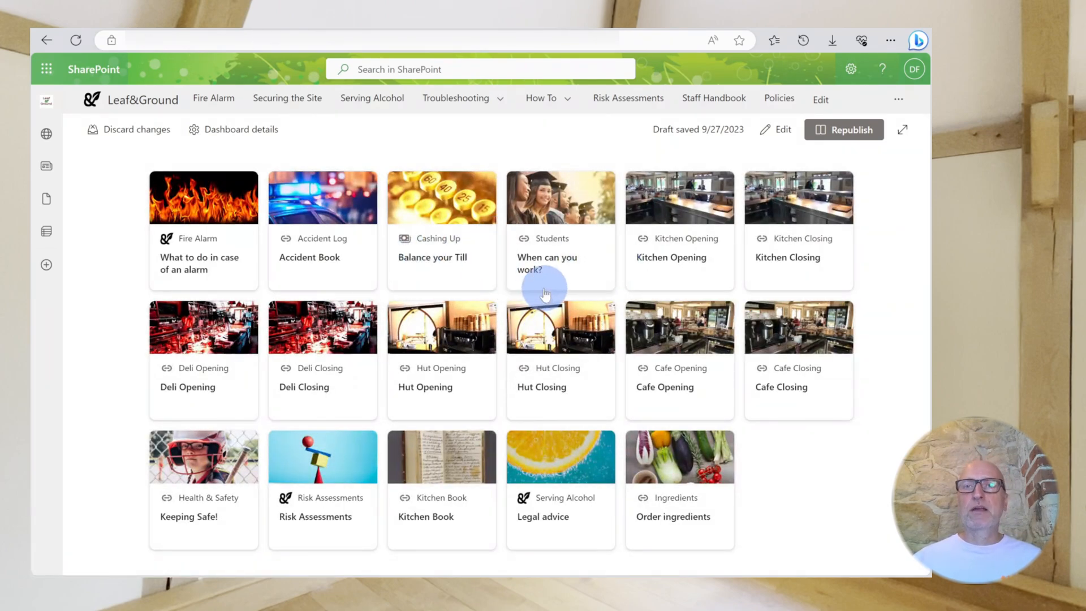
{"action": "left_click", "coordinate": [778, 129]}
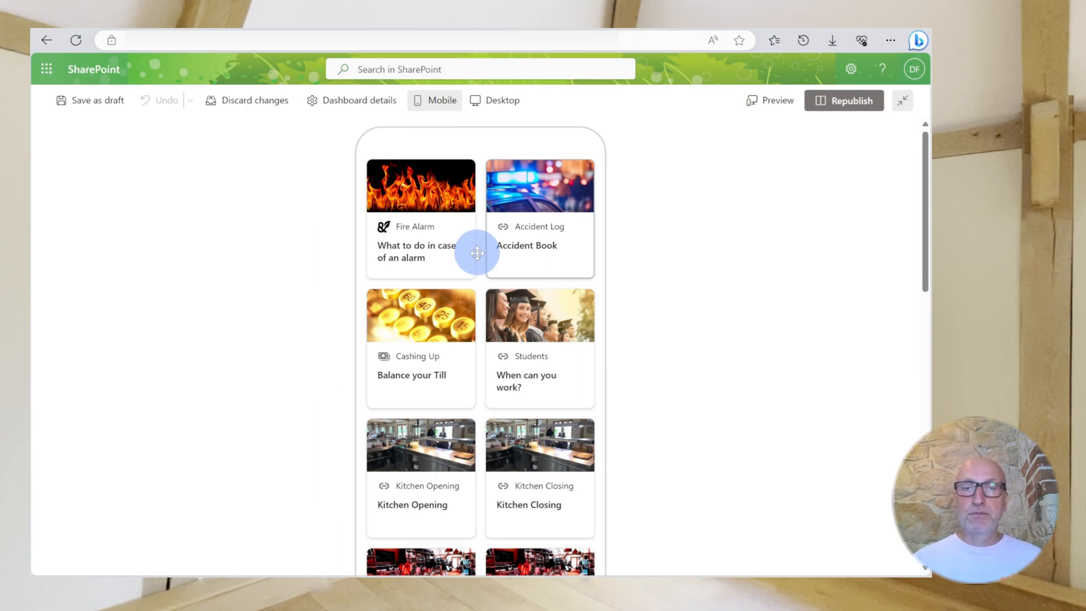
Add a Web link card at the end of the dashboard and open its properties for editing
{"action": "scroll", "coordinate": [476, 254], "scroll_direction": "down", "scroll_amount": 12}
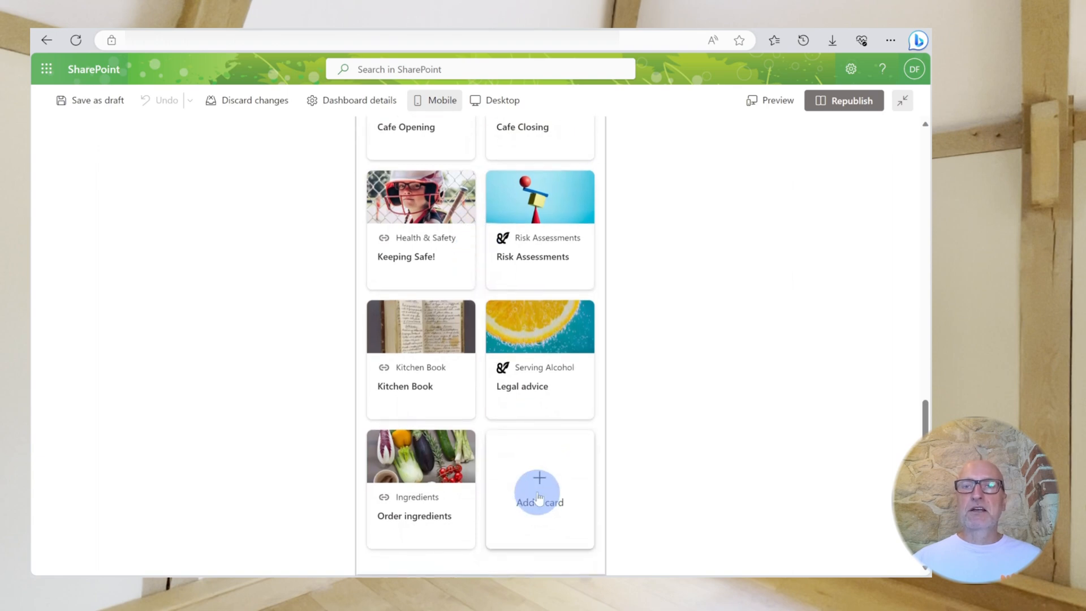
{"action": "left_click", "coordinate": [539, 499]}
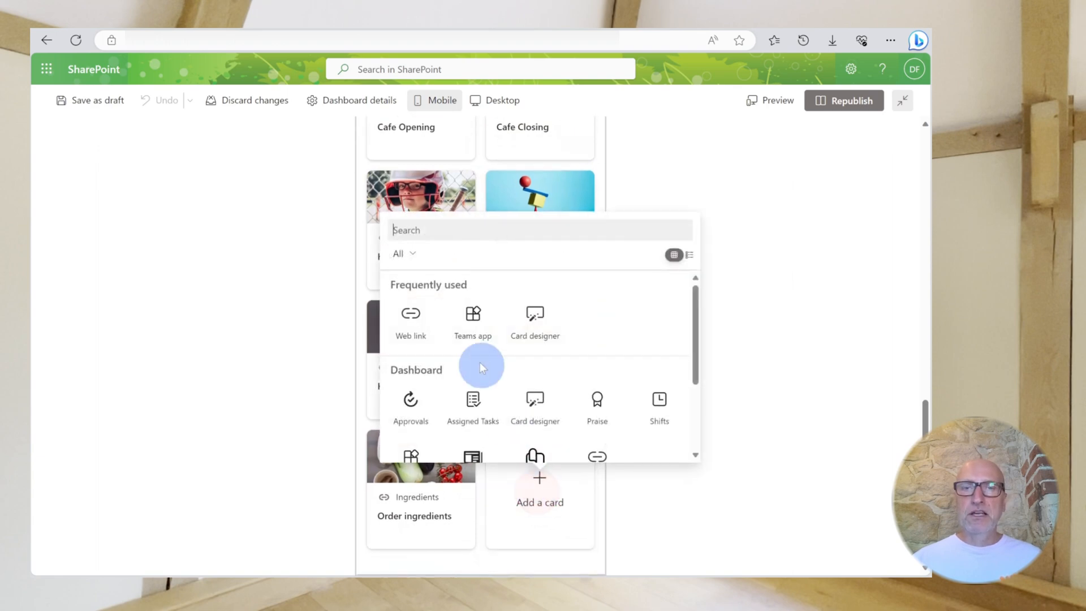
{"action": "left_click", "coordinate": [412, 314]}
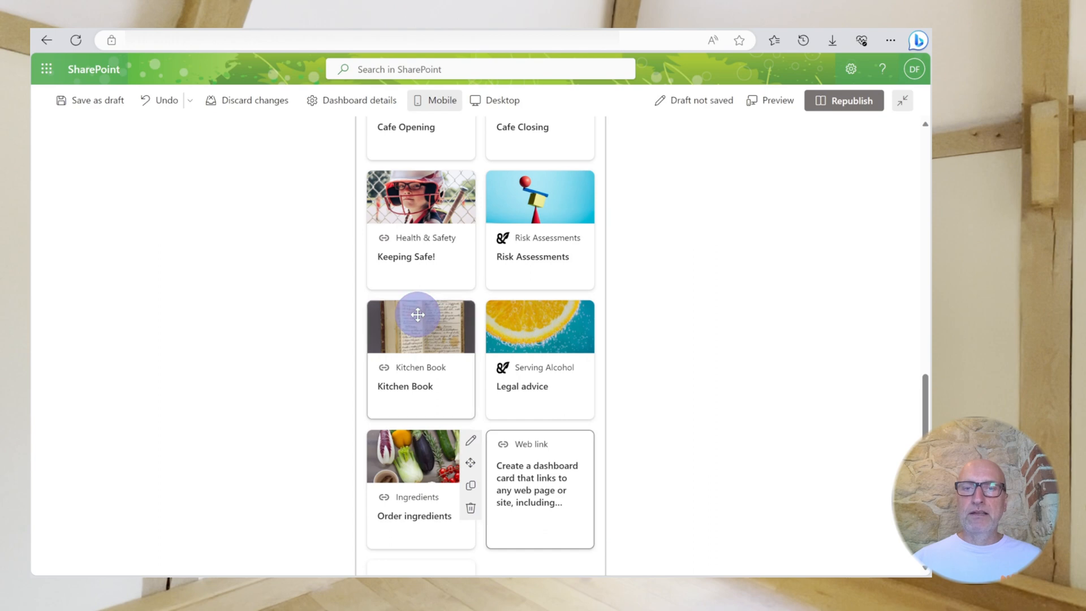
{"action": "left_click", "coordinate": [470, 446]}
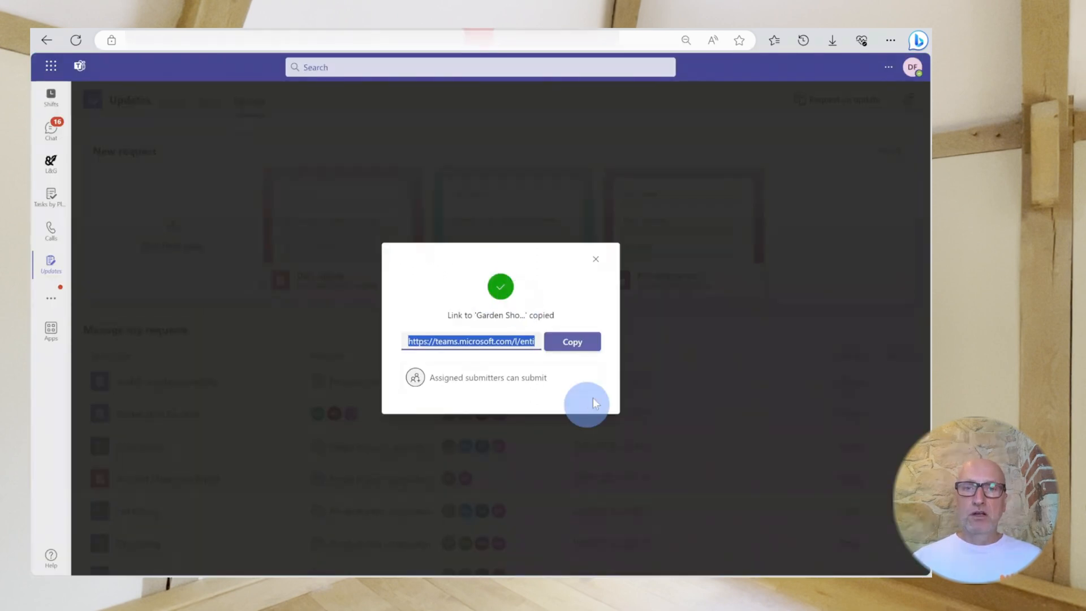
Copy the garden shop update request link from Teams Updates and paste it as the new Web link card's link
{"action": "left_click", "coordinate": [572, 343]}
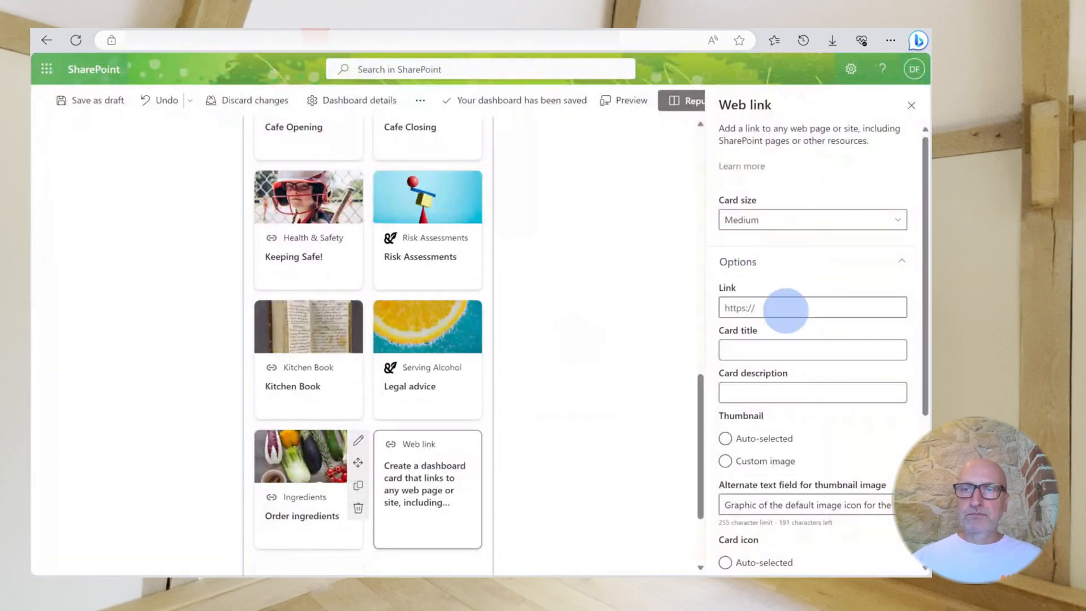
{"action": "left_click", "coordinate": [784, 308]}
{"action": "key", "text": "ctrl+v"}
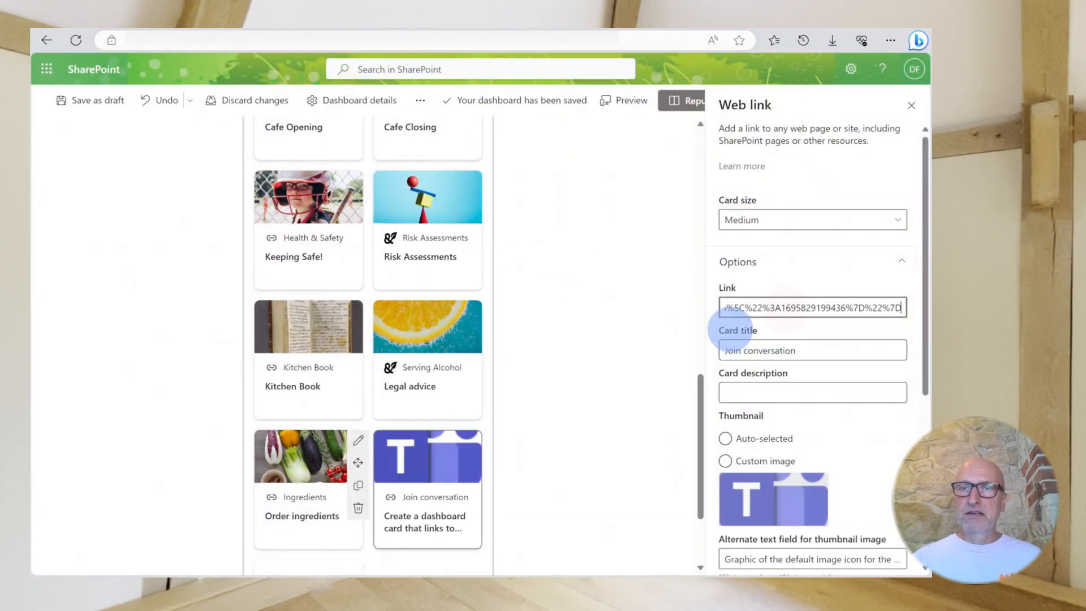
Set the card title to "Garden Checklist" and the card description to "Weekly Tasks"
{"action": "left_click", "coordinate": [816, 351]}
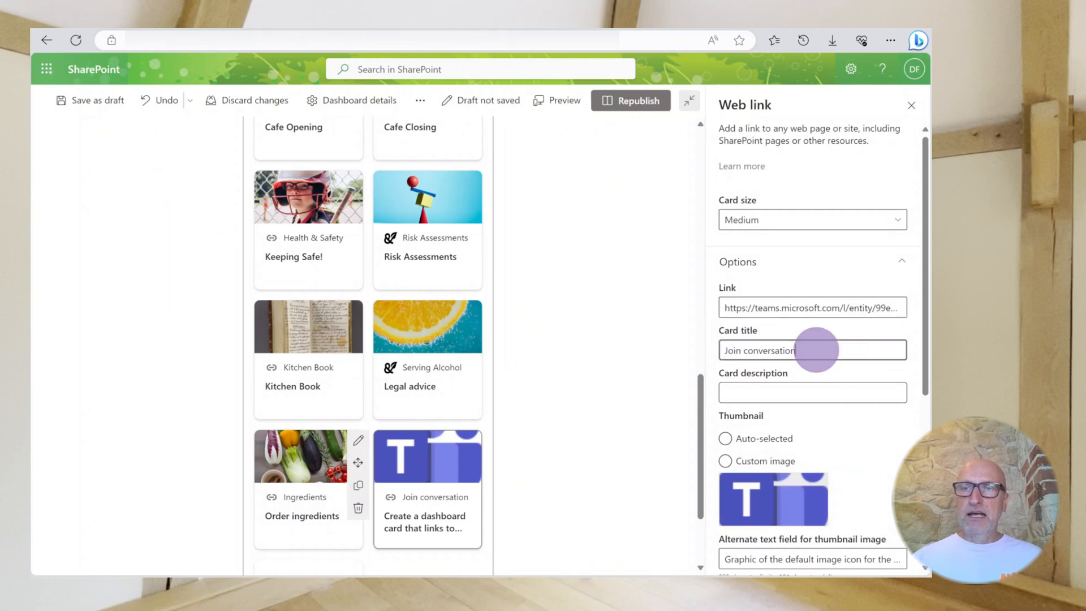
{"action": "left_click_drag", "start_coordinate": [815, 350], "coordinate": [696, 352]}
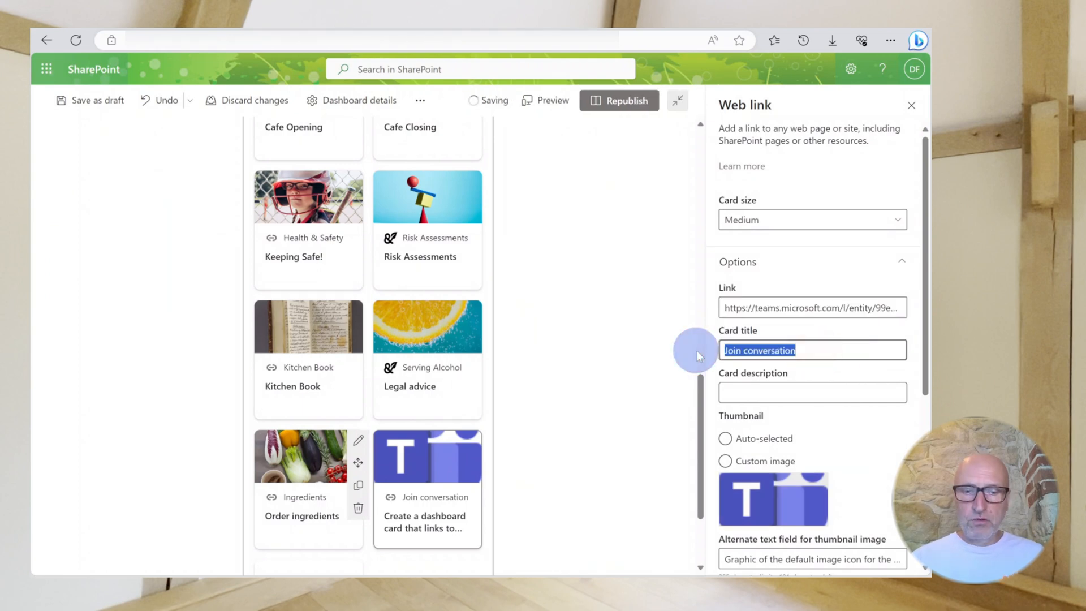
{"action": "type", "text": "Garden "}
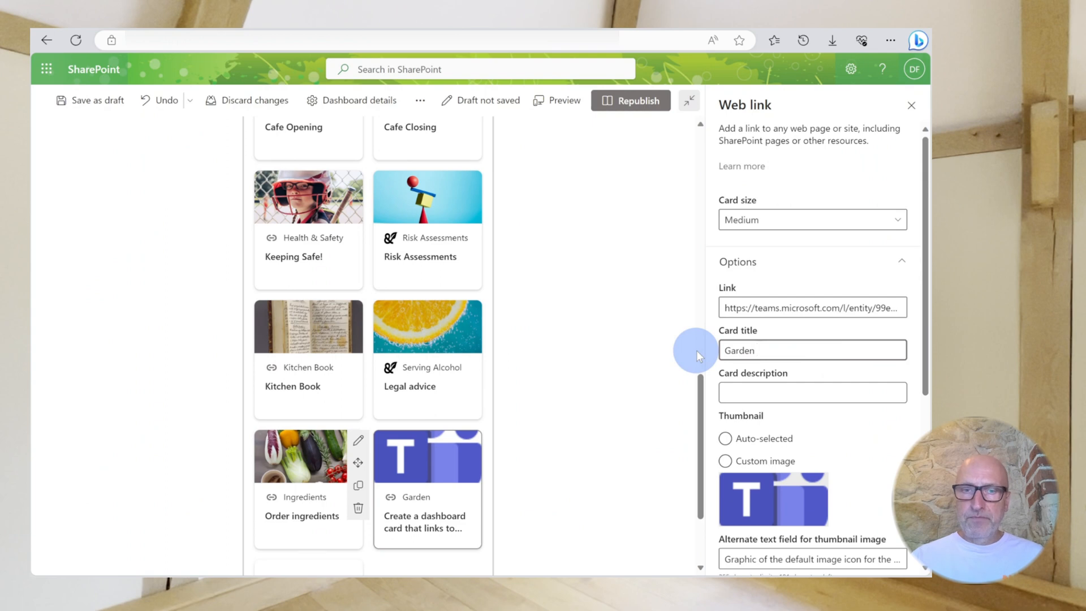
{"action": "type", "text": "Checklist"}
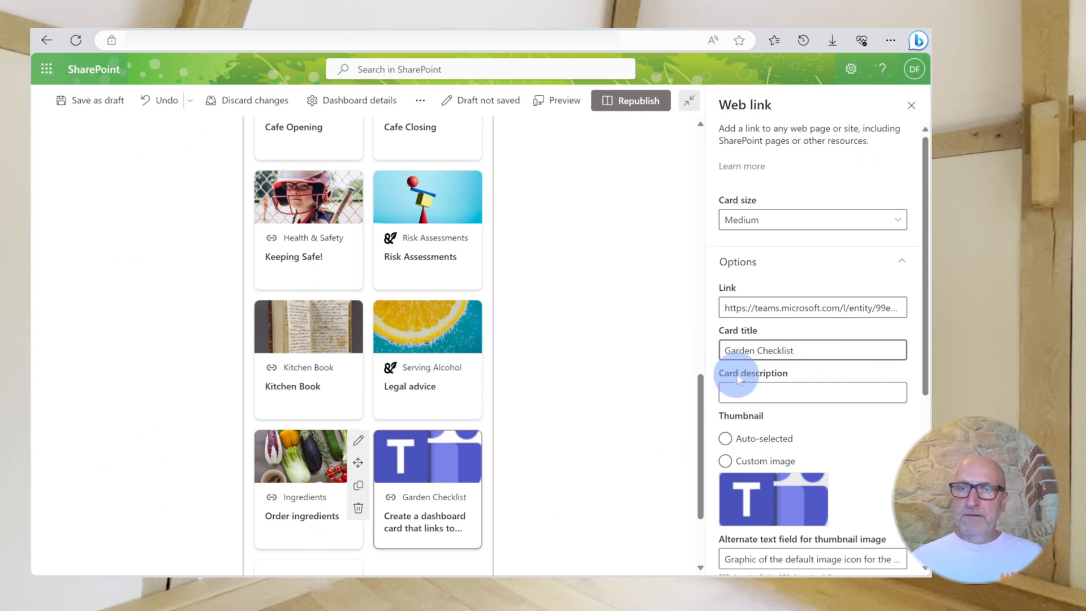
{"action": "left_click", "coordinate": [748, 391]}
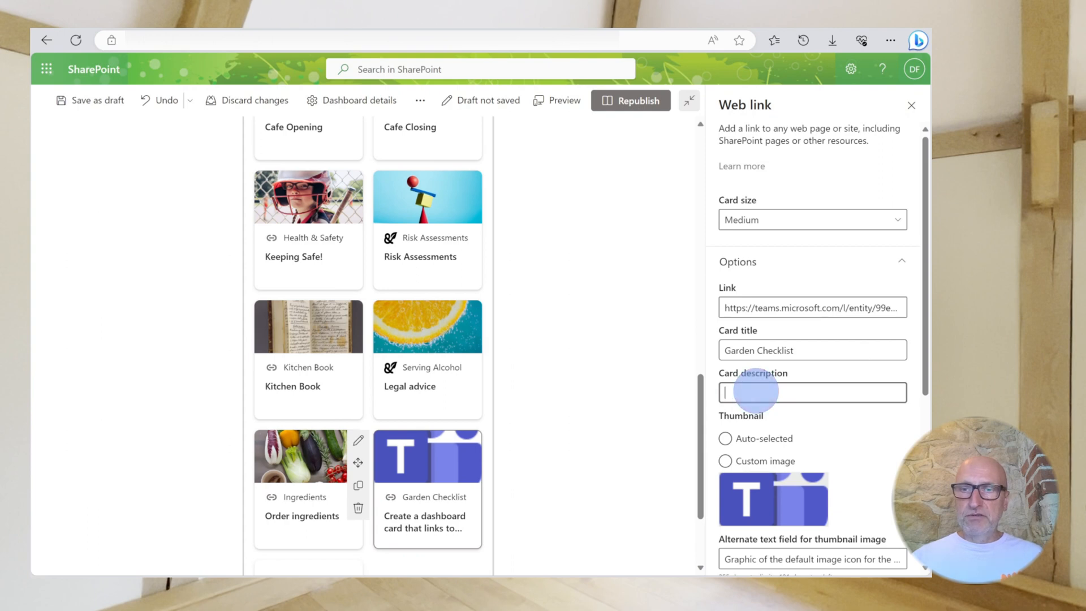
{"action": "type", "text": "Wee"}
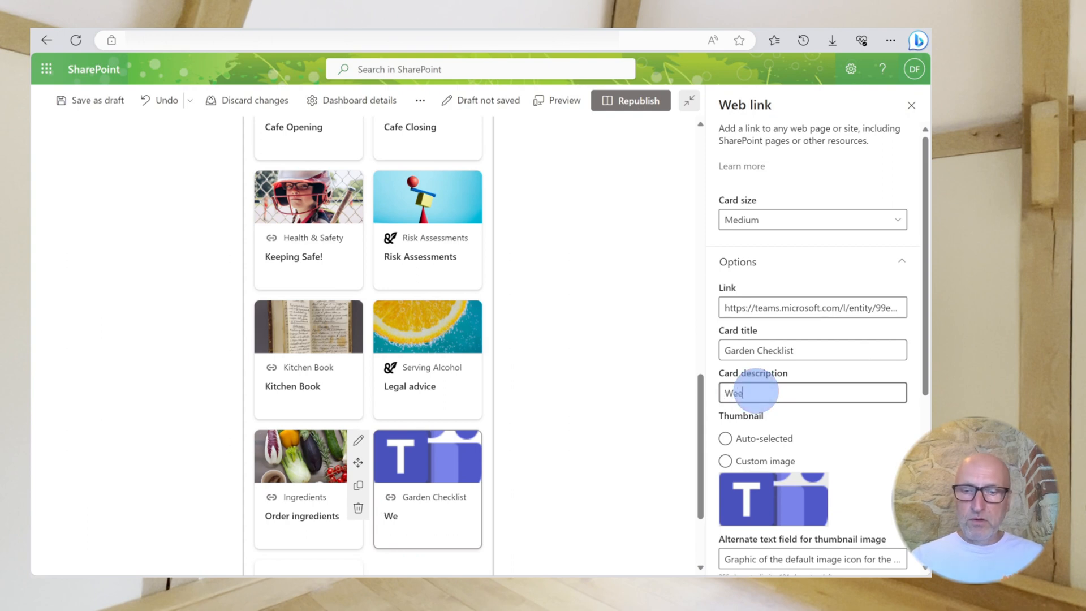
{"action": "type", "text": "kly Tasks"}
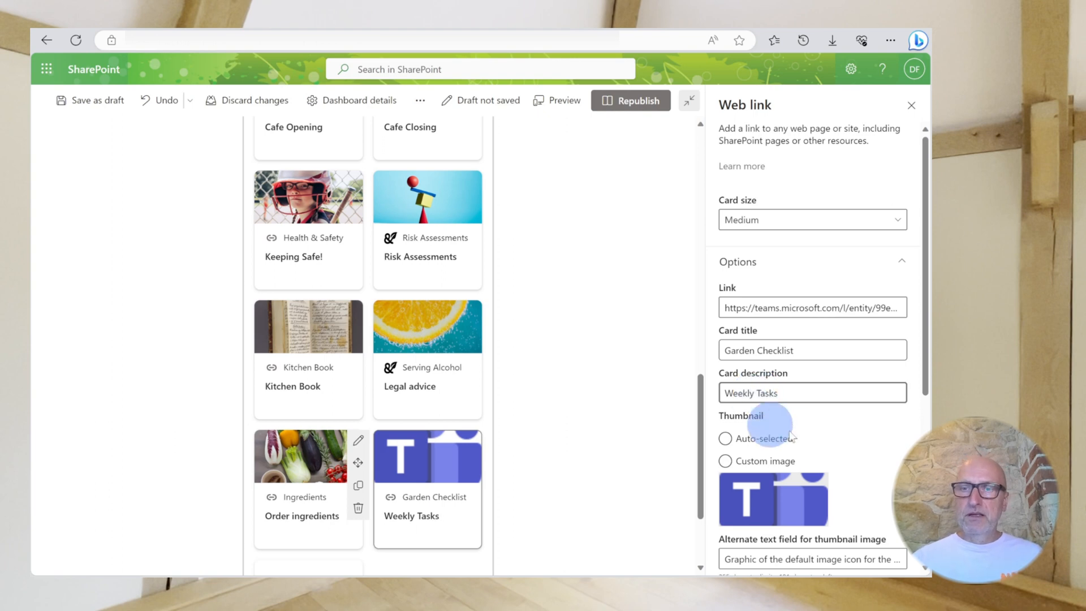
Give the Garden Checklist card a custom thumbnail by uploading the image garden shop.png
{"action": "scroll", "coordinate": [791, 436], "scroll_direction": "down", "scroll_amount": 1}
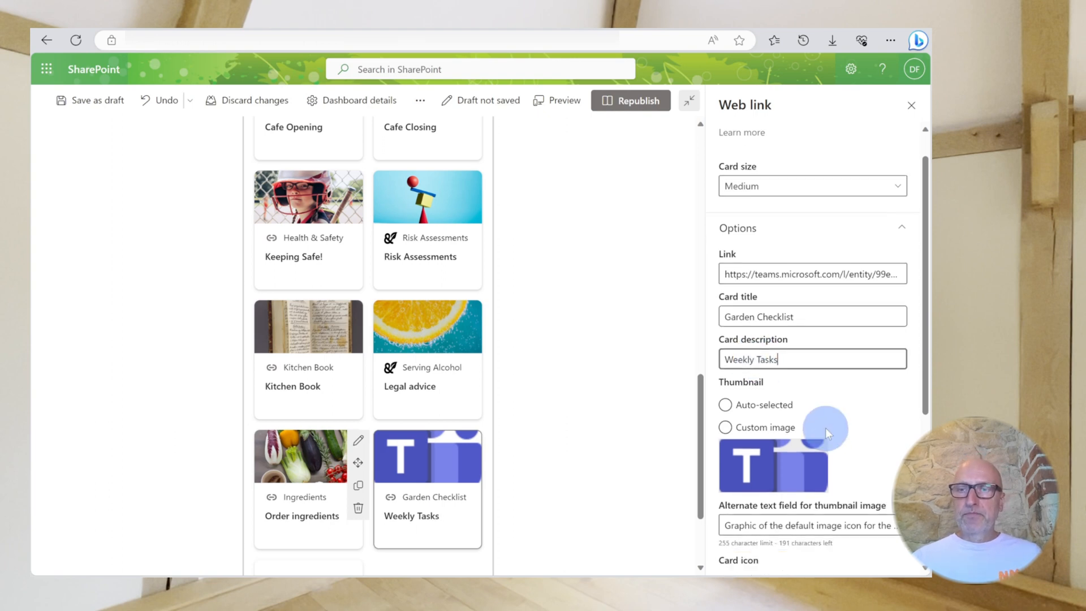
{"action": "left_click", "coordinate": [729, 398]}
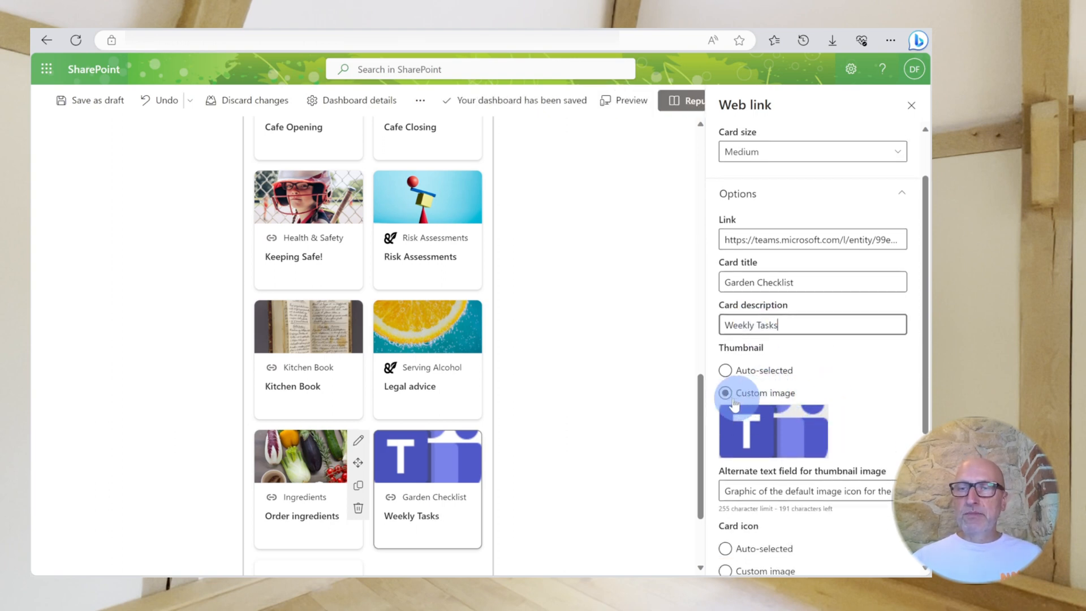
{"action": "left_click", "coordinate": [731, 399]}
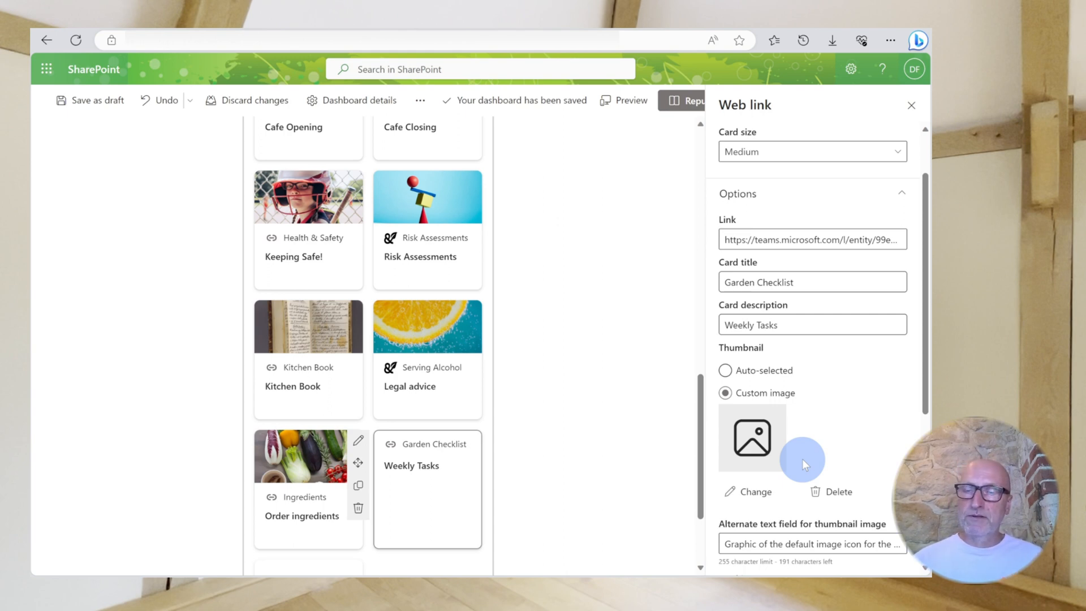
{"action": "left_click", "coordinate": [753, 488]}
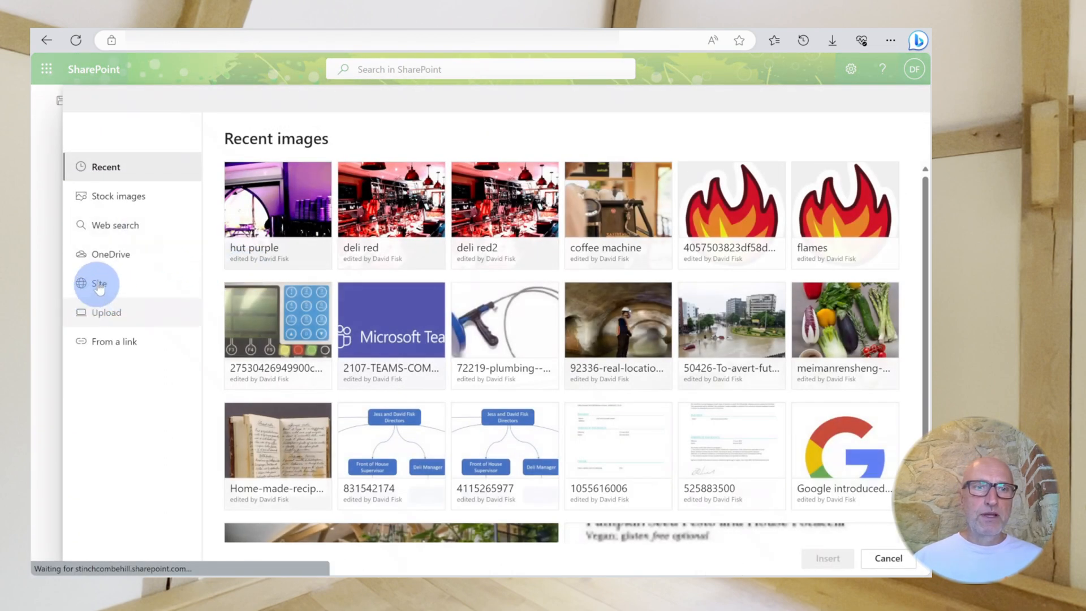
{"action": "left_click", "coordinate": [111, 320]}
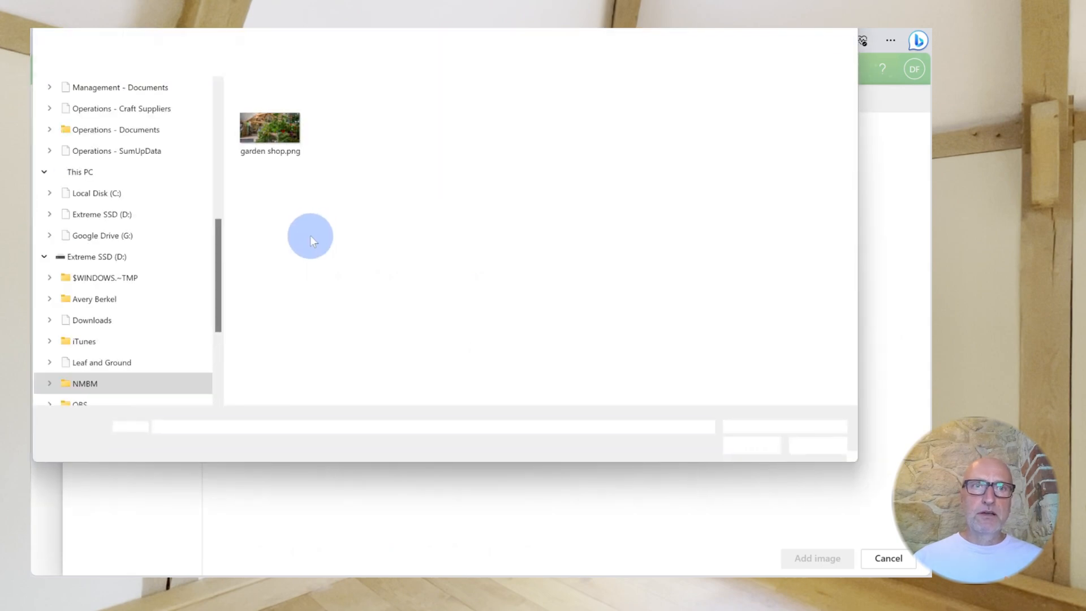
{"action": "left_click", "coordinate": [272, 126]}
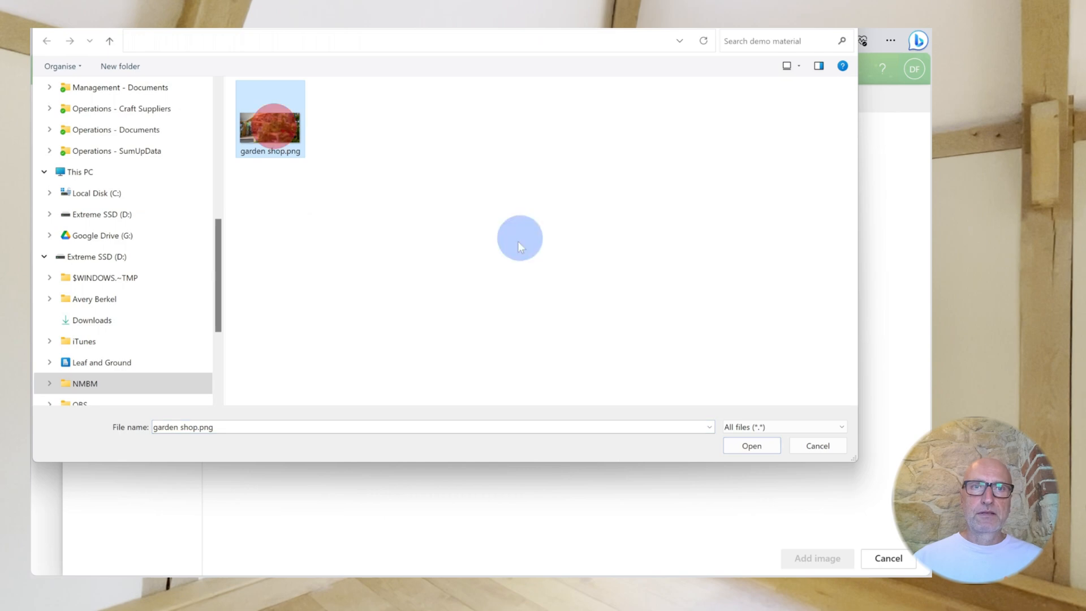
{"action": "left_click", "coordinate": [751, 446]}
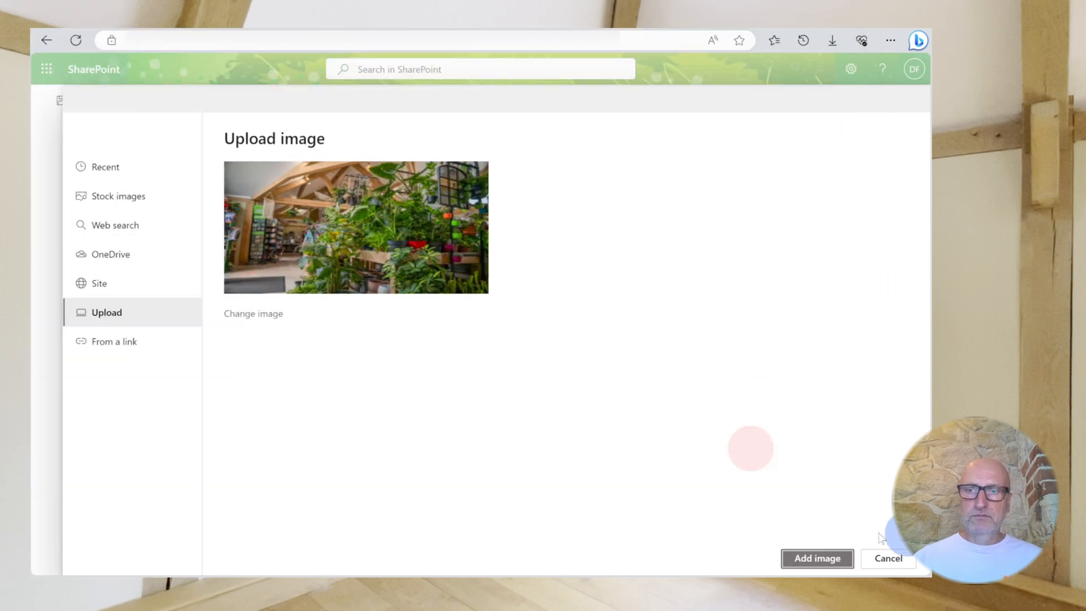
{"action": "left_click", "coordinate": [825, 557]}
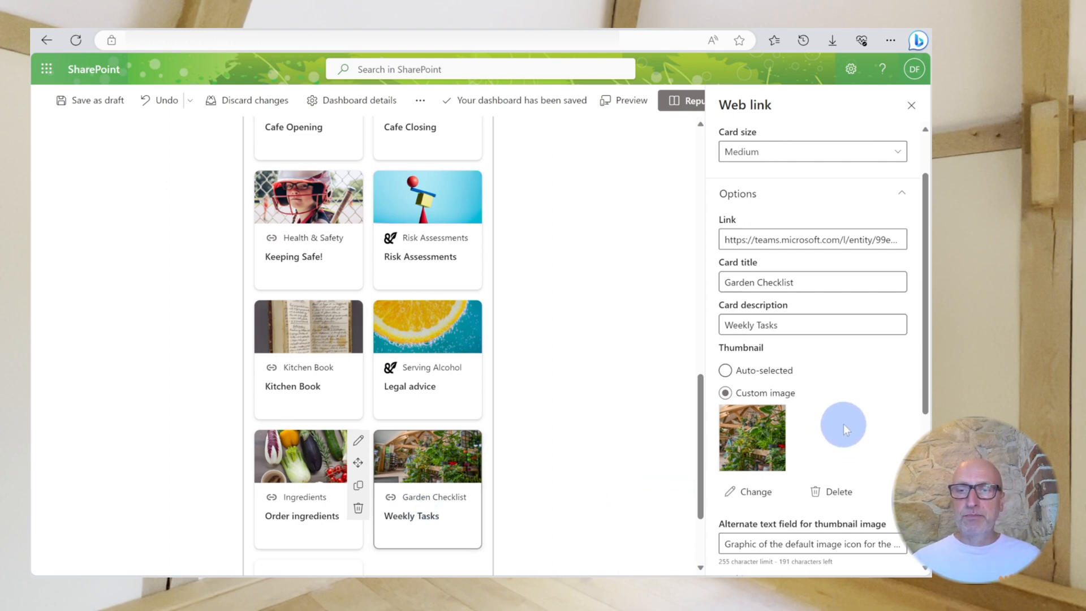
Search the card's target audiences for the kitchen group, and clear the entry without choosing a group
{"action": "scroll", "coordinate": [843, 424], "scroll_direction": "down", "scroll_amount": 5}
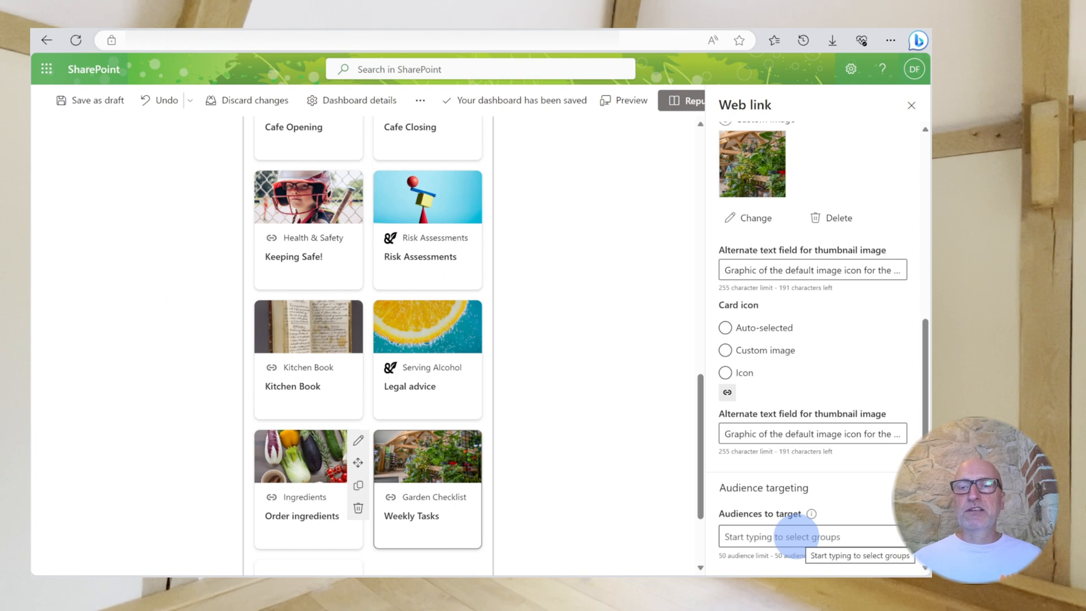
{"action": "left_click", "coordinate": [796, 536]}
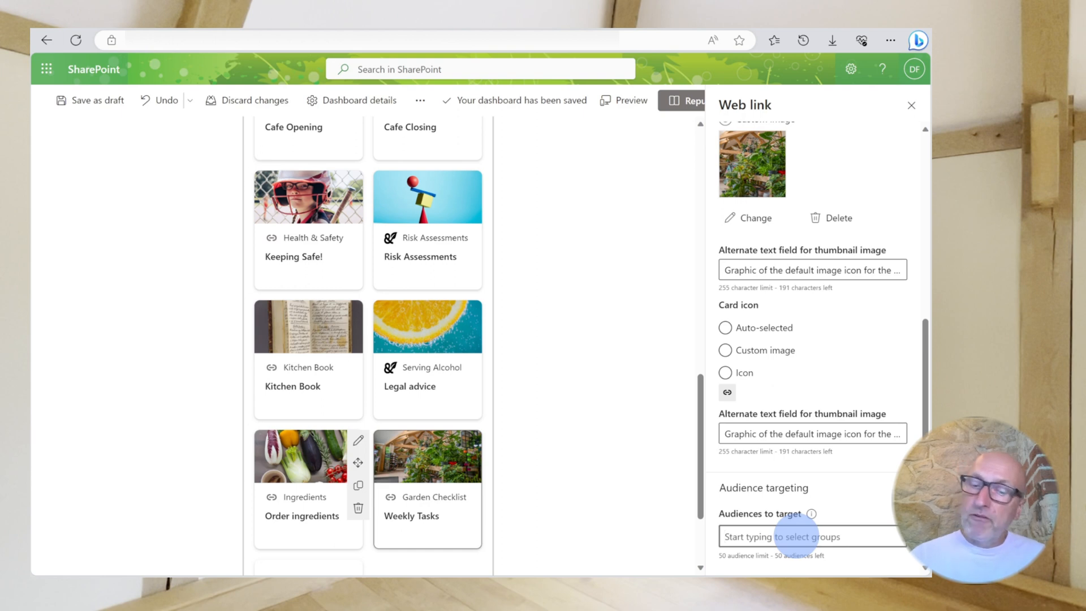
{"action": "type", "text": "kith"}
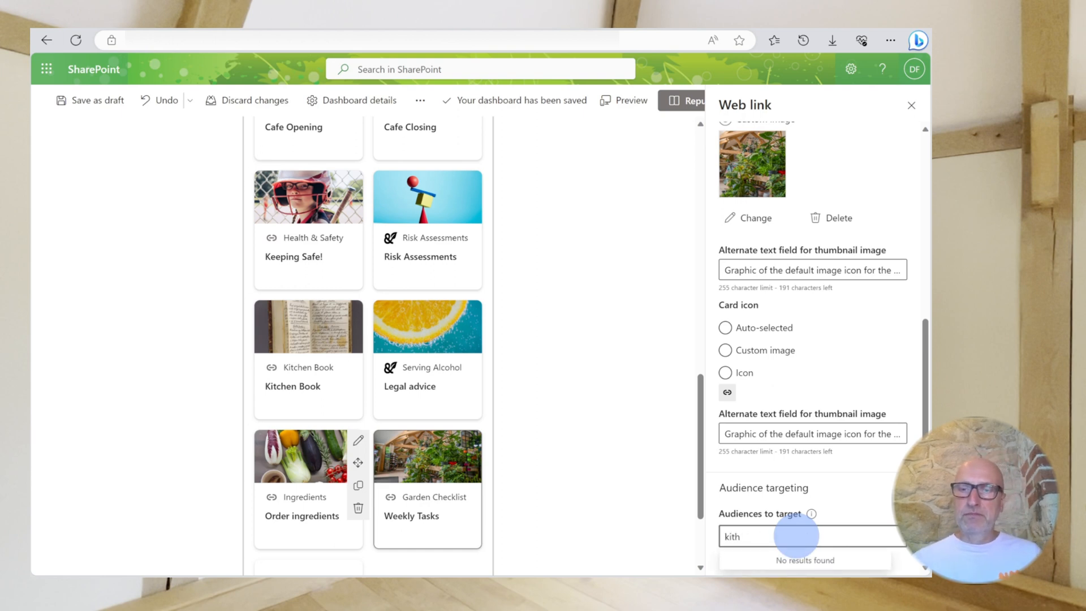
{"action": "key", "text": "BackSpace"}
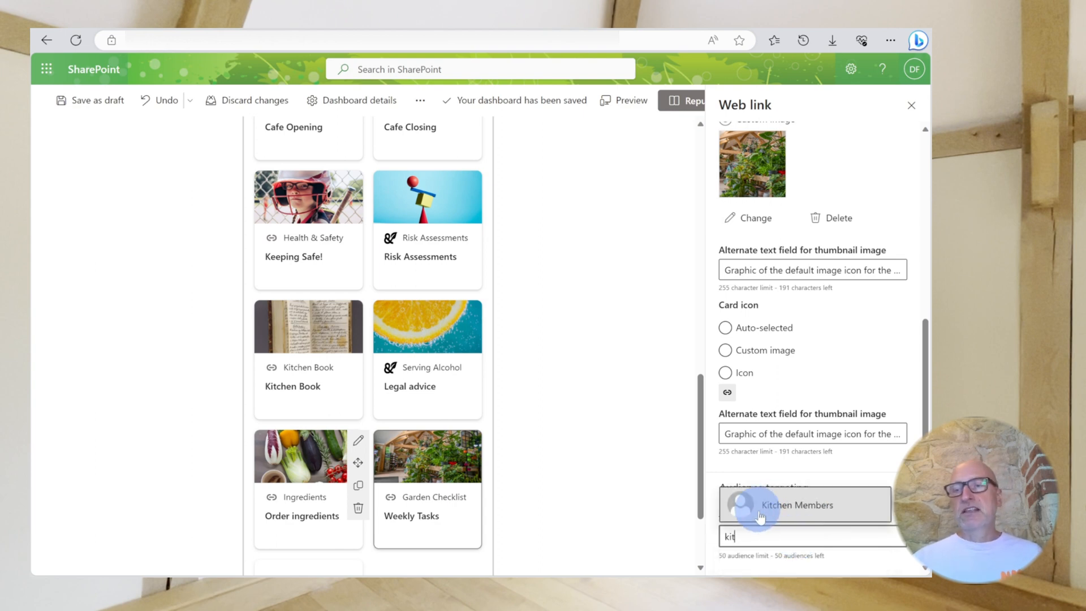
{"action": "key", "text": "BackSpace"}
{"action": "key", "text": "BackSpace"}
{"action": "key", "text": "BackSpace"}
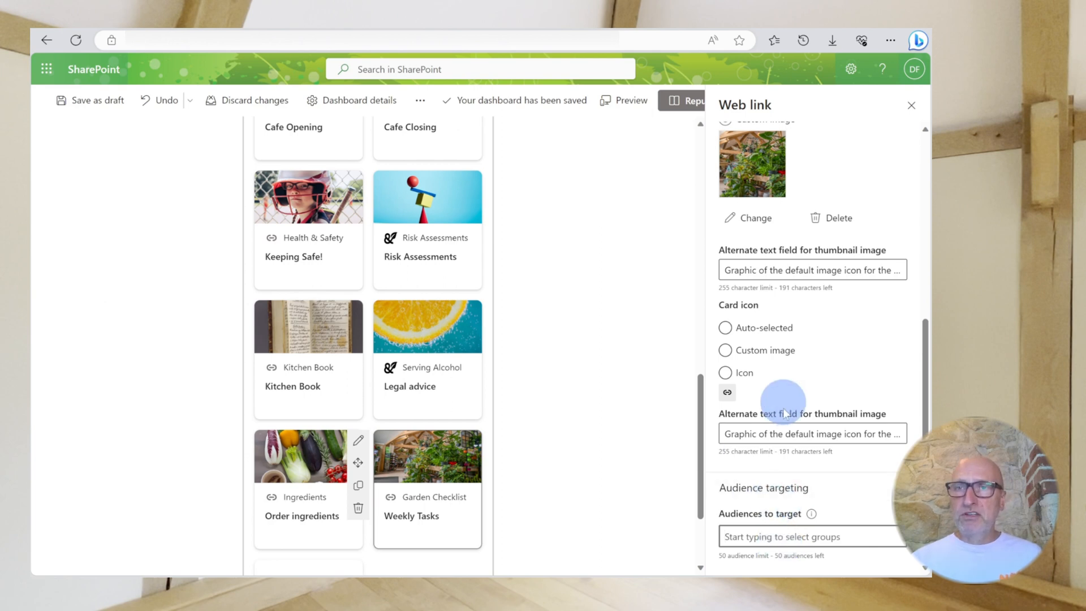
Close the card's properties, move the Garden Checklist card between Kitchen Book and Serving Alcohol, and republish the dashboard
{"action": "left_click", "coordinate": [911, 105]}
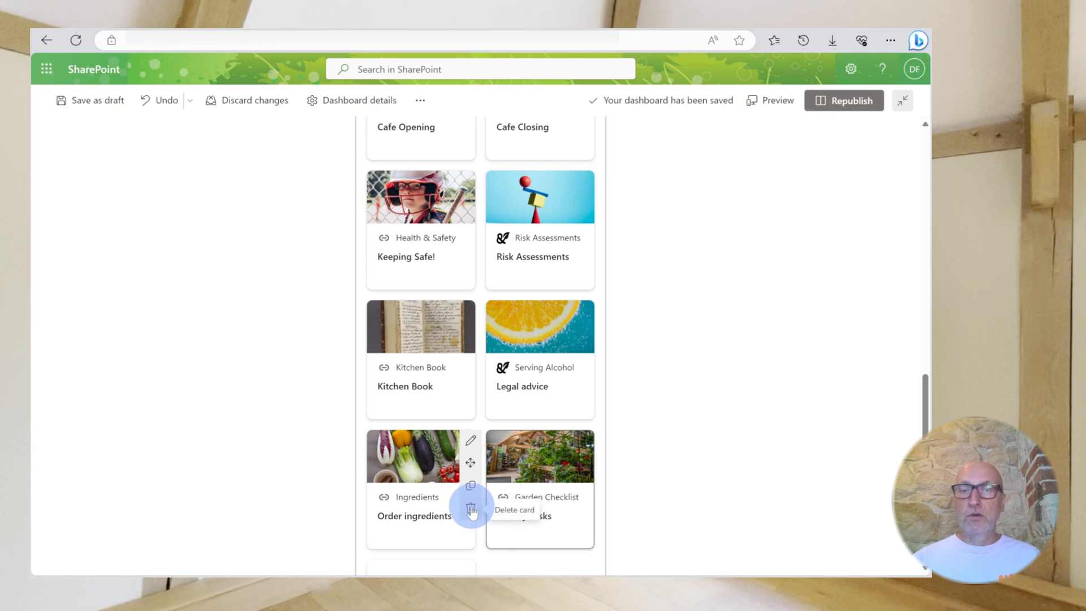
{"action": "left_click_drag", "start_coordinate": [470, 462], "coordinate": [502, 314]}
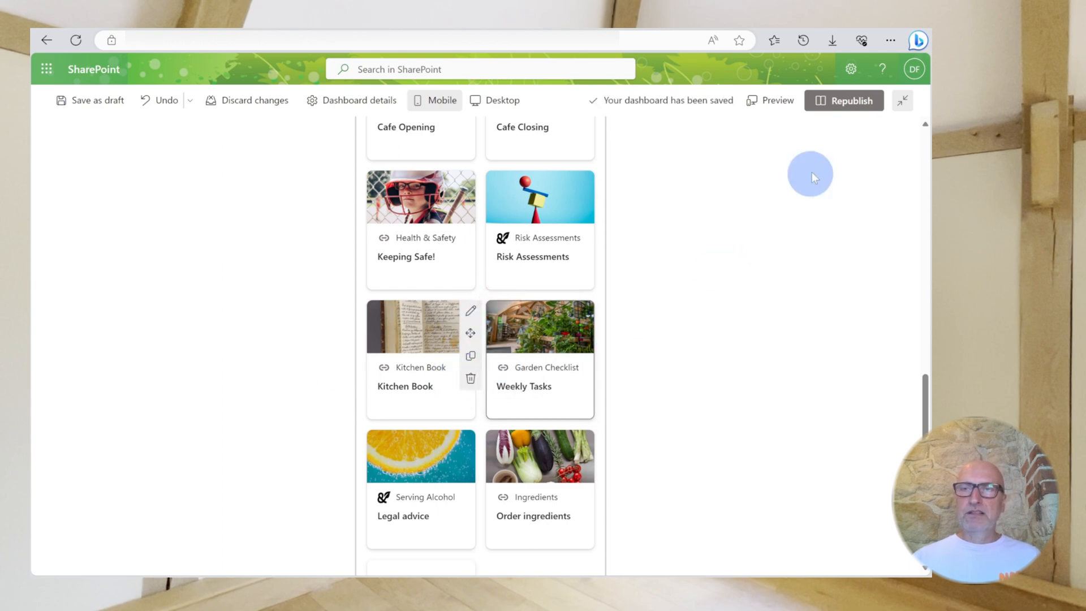
{"action": "left_click", "coordinate": [854, 104]}
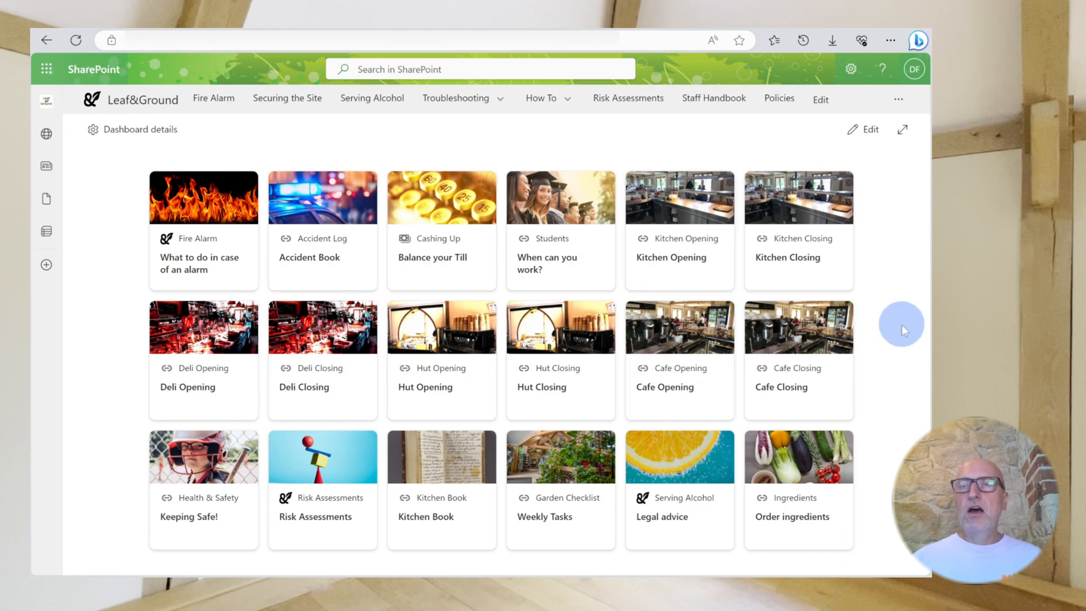
Open the dashboard for editing and add a Card designer card at the end, after the Ingredients card
{"action": "left_click", "coordinate": [872, 129]}
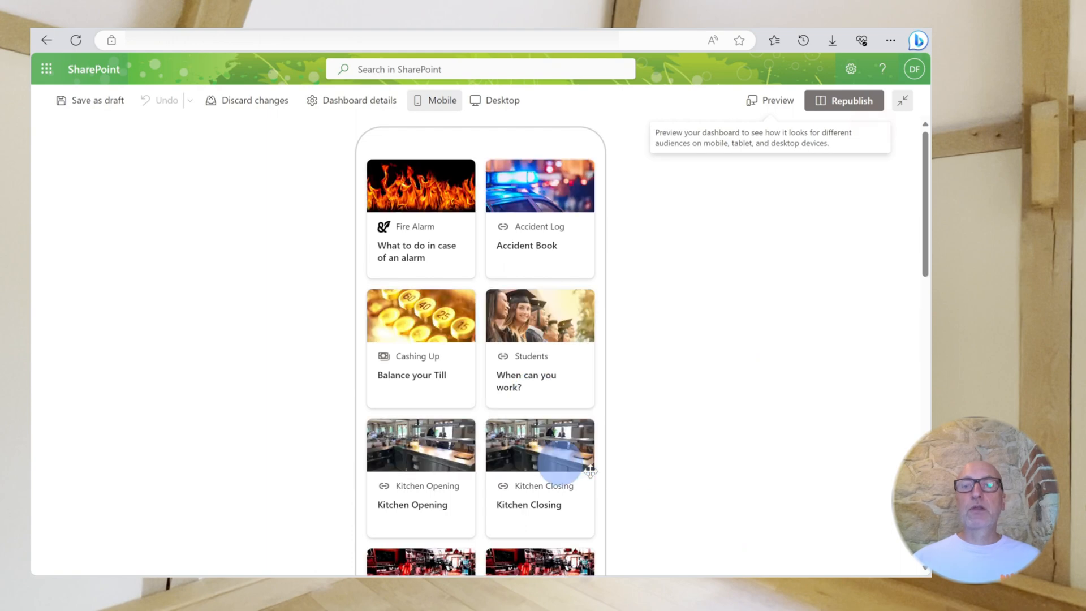
{"action": "scroll", "coordinate": [560, 452], "scroll_direction": "down", "scroll_amount": 8}
{"action": "scroll", "coordinate": [559, 445], "scroll_direction": "down", "scroll_amount": 8}
{"action": "left_click", "coordinate": [422, 481]}
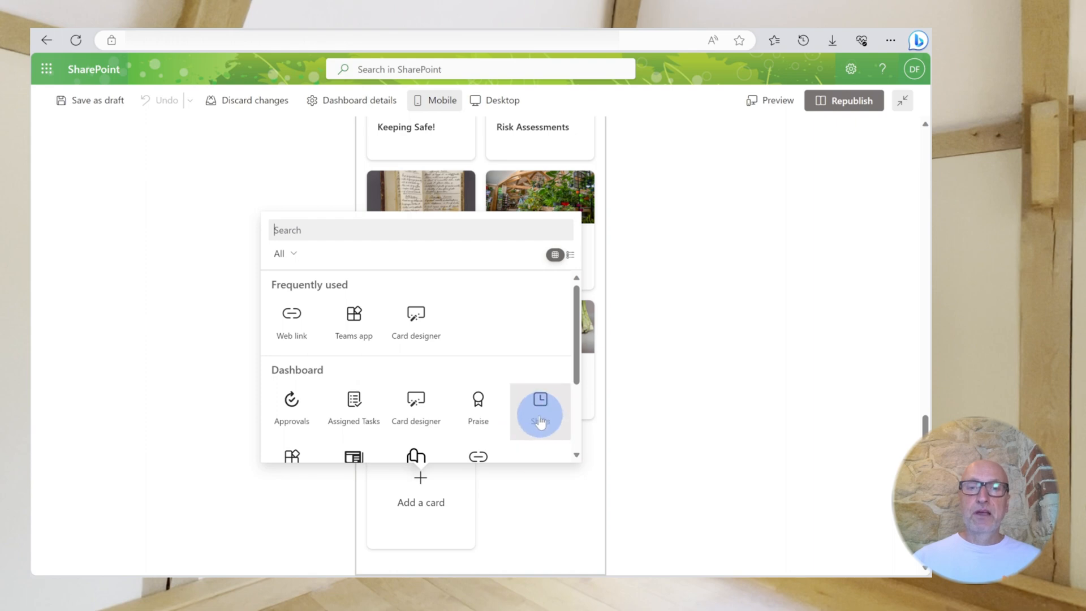
{"action": "scroll", "coordinate": [538, 413], "scroll_direction": "down", "scroll_amount": 1}
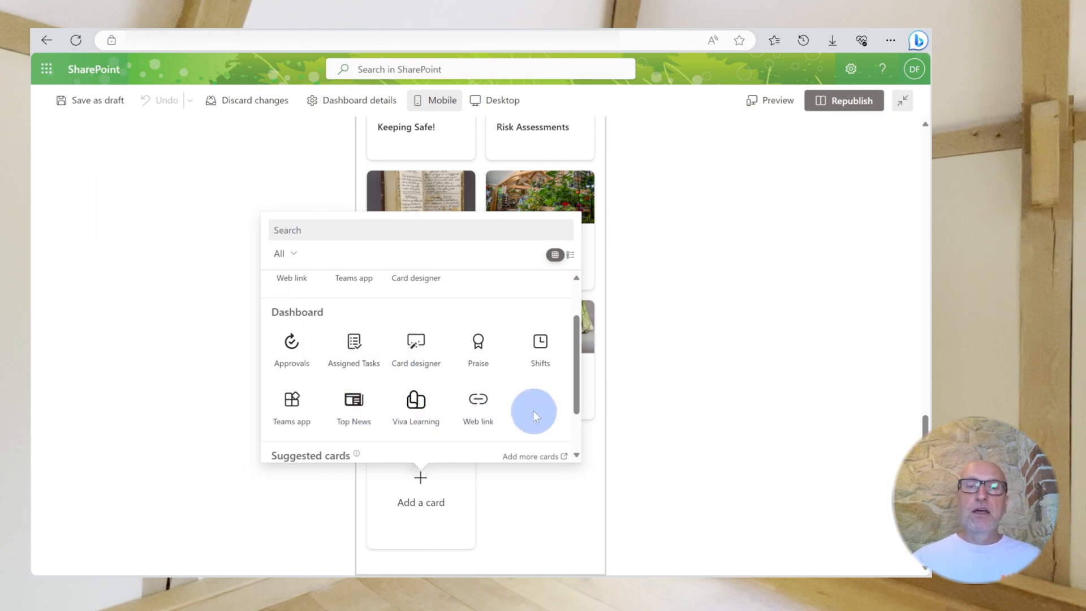
{"action": "scroll", "coordinate": [535, 416], "scroll_direction": "down", "scroll_amount": 1}
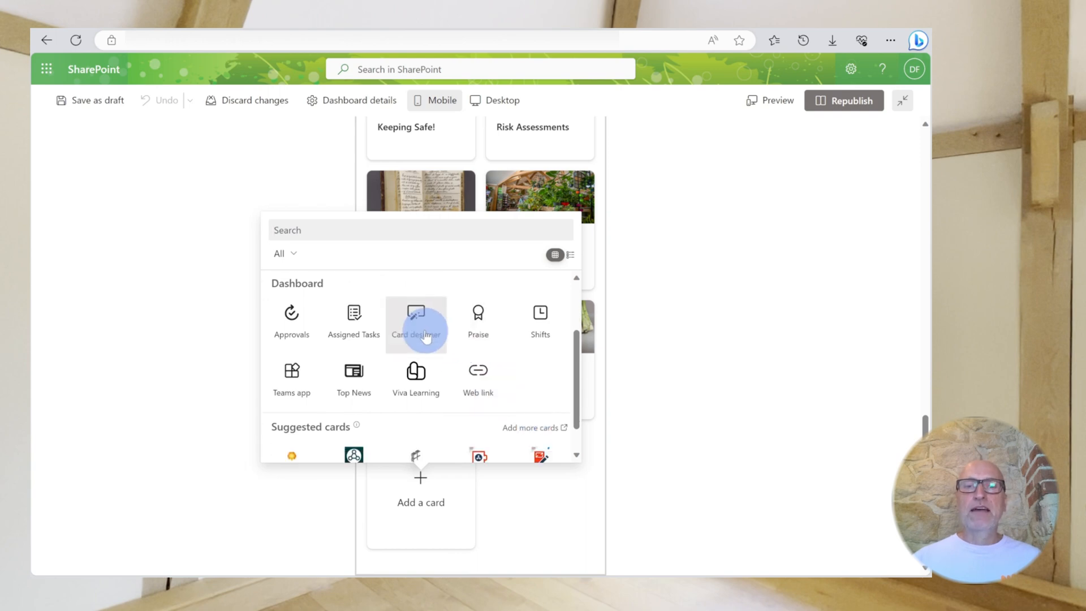
{"action": "left_click_drag", "start_coordinate": [425, 323], "coordinate": [424, 324]}
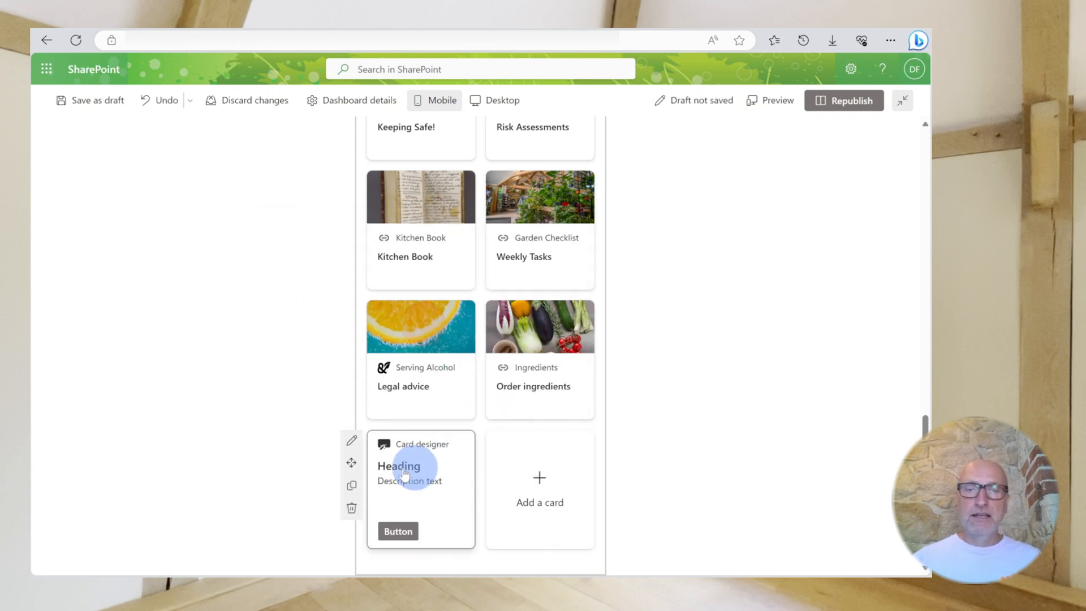
Open the new Card designer card's properties and examine its layout and content settings
{"action": "left_click", "coordinate": [352, 442]}
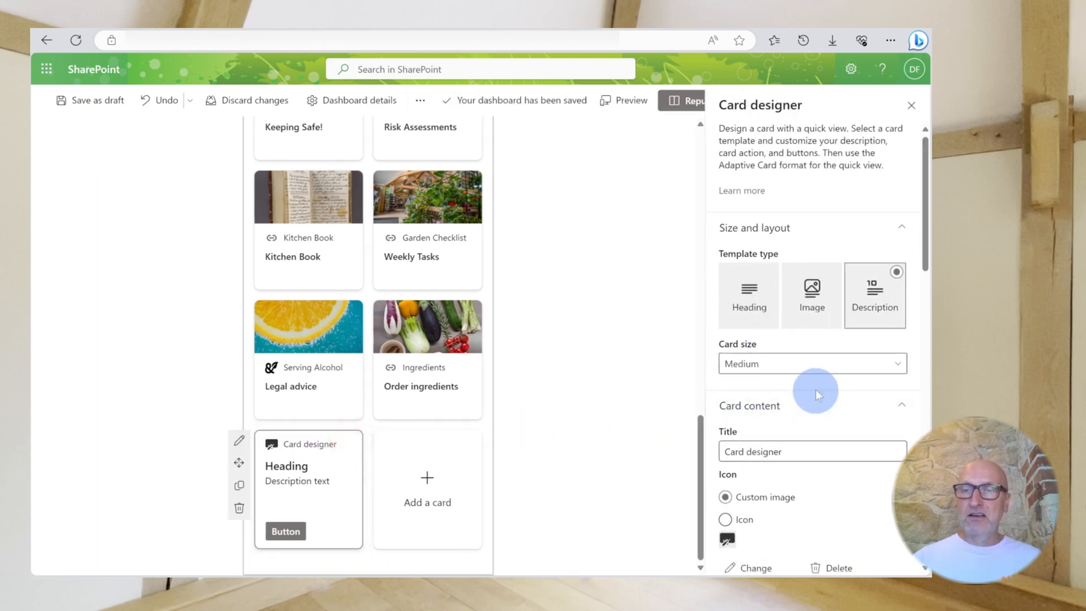
{"action": "scroll", "coordinate": [816, 390], "scroll_direction": "down", "scroll_amount": 10}
{"action": "scroll", "coordinate": [815, 390], "scroll_direction": "down", "scroll_amount": 3}
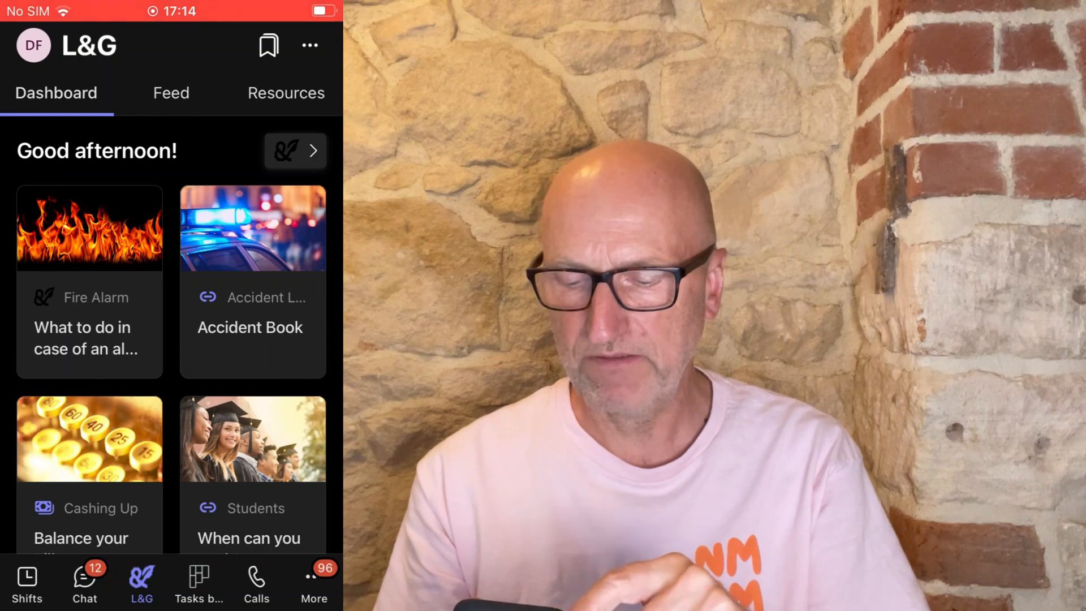
In the Teams mobile app, customise the L&G dashboard by moving Students and Kitchen Opening above Cashing Up in the card order
{"action": "scroll", "coordinate": [172, 334], "scroll_direction": "down", "scroll_amount": 10}
{"action": "scroll", "coordinate": [172, 334], "scroll_direction": "down", "scroll_amount": 10}
{"action": "scroll", "coordinate": [172, 333], "scroll_direction": "down", "scroll_amount": 8}
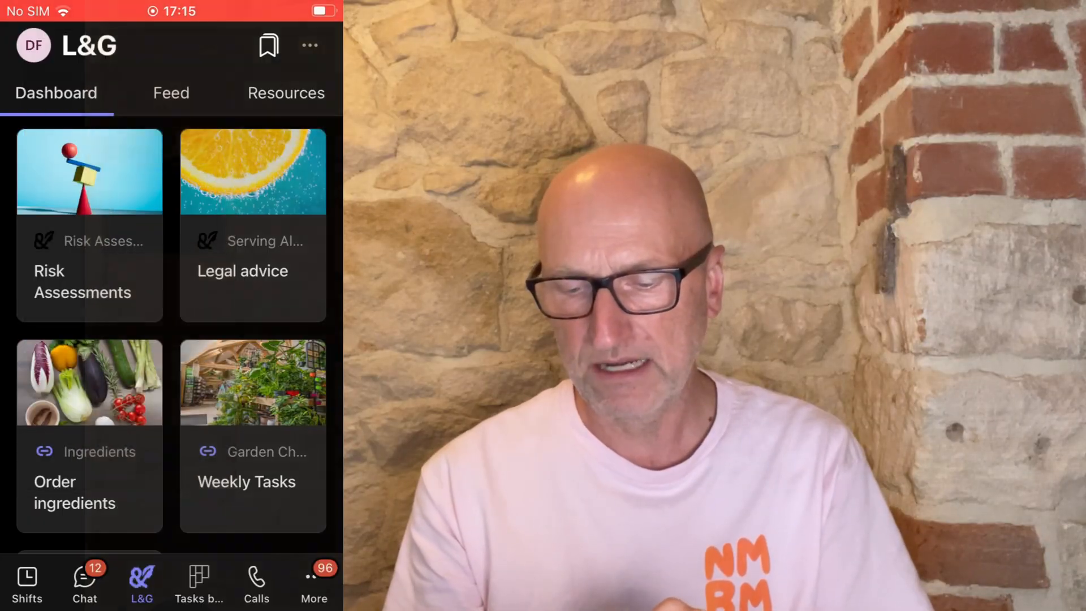
{"action": "left_click", "coordinate": [310, 45]}
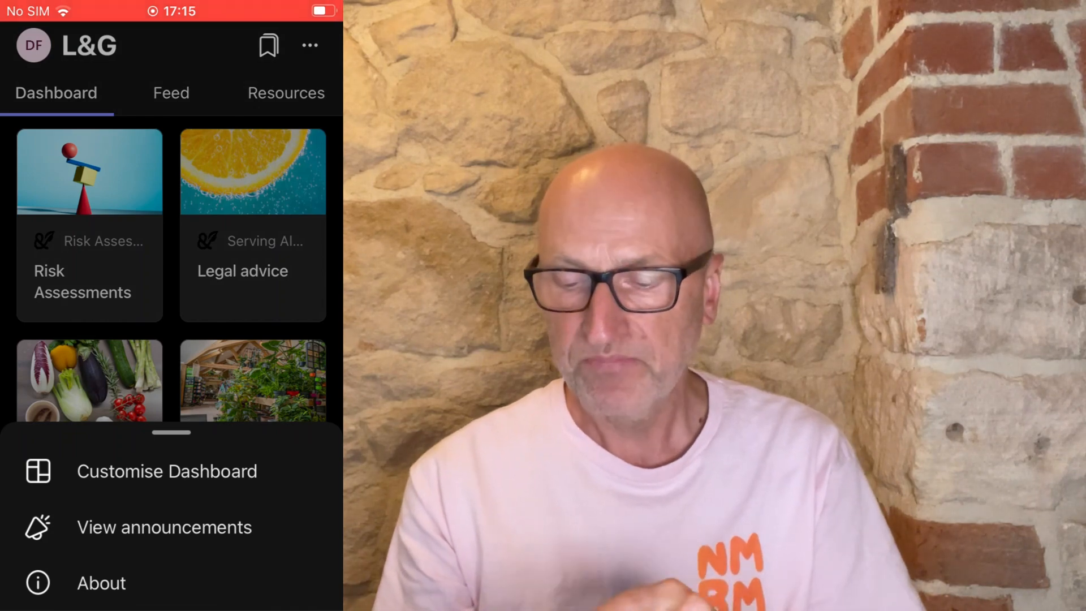
{"action": "left_click", "coordinate": [167, 470]}
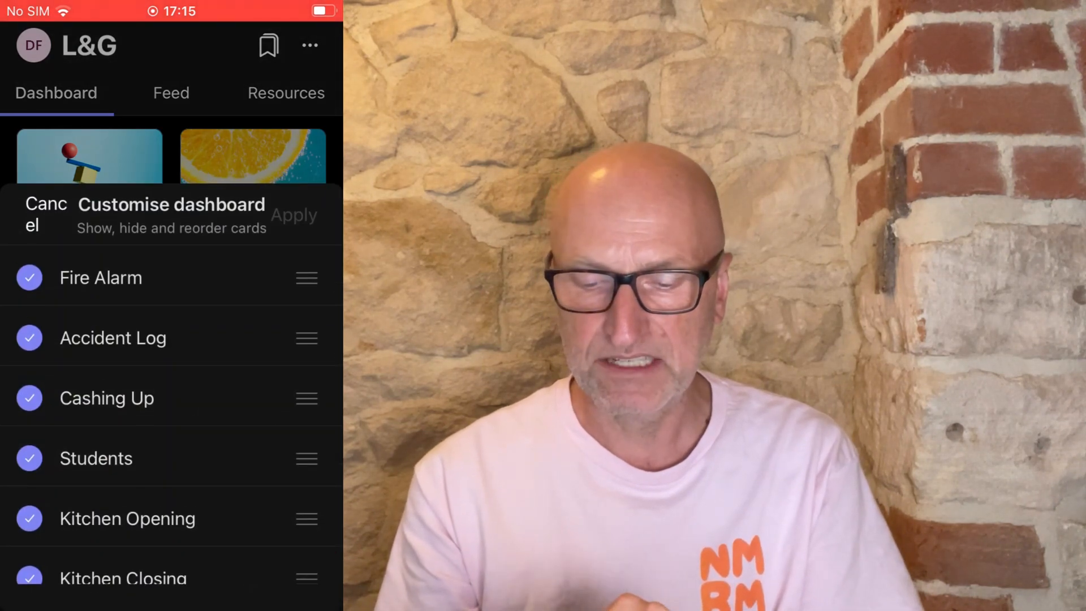
{"action": "left_click_drag", "start_coordinate": [306, 458], "coordinate": [305, 398]}
{"action": "left_click_drag", "start_coordinate": [307, 519], "coordinate": [306, 458]}
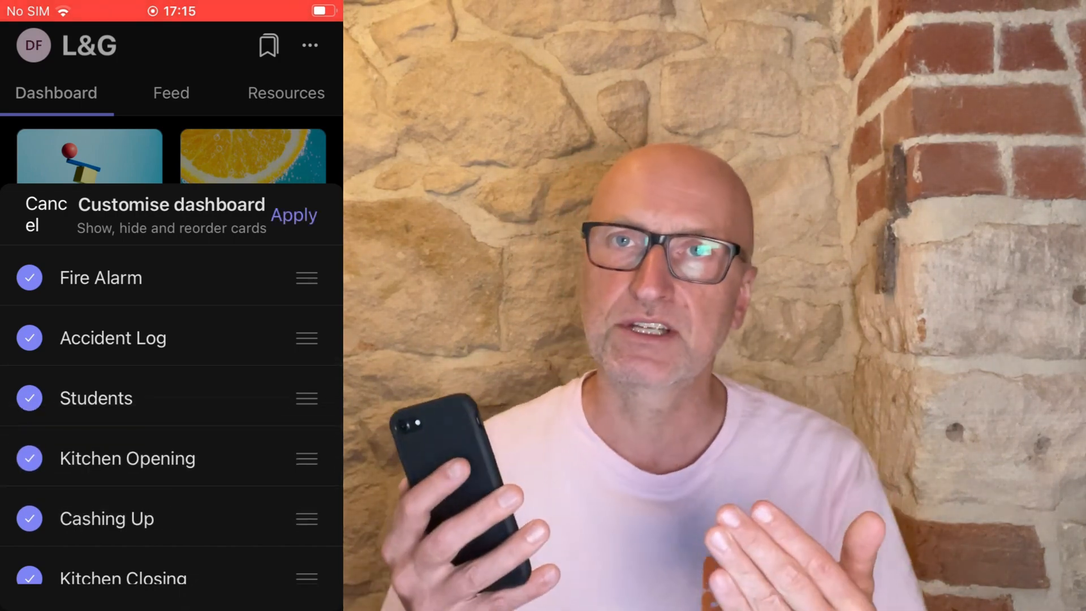